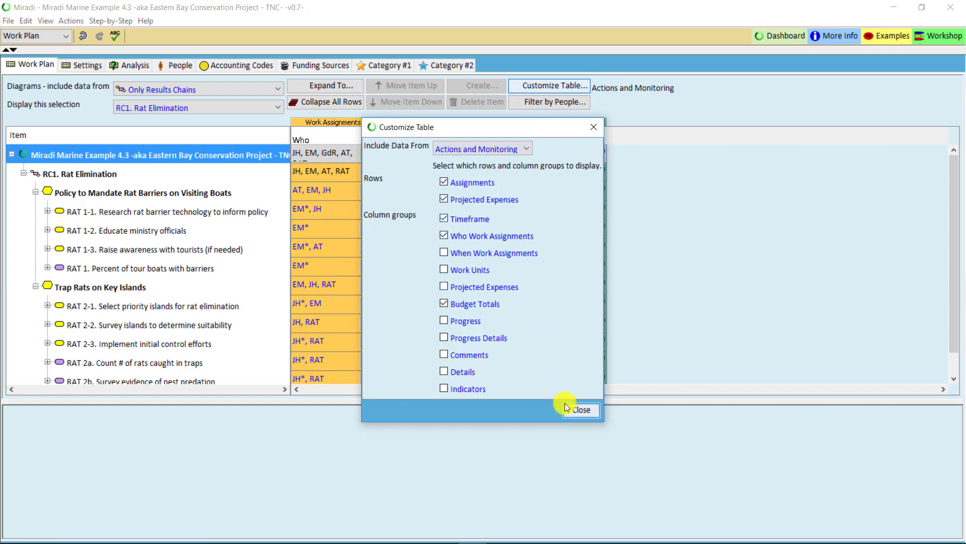
# Step: Finish the work plan table customization and read the full theory-of-change details in the Rat Elimination results chain's properties
pyautogui.click(581, 411)
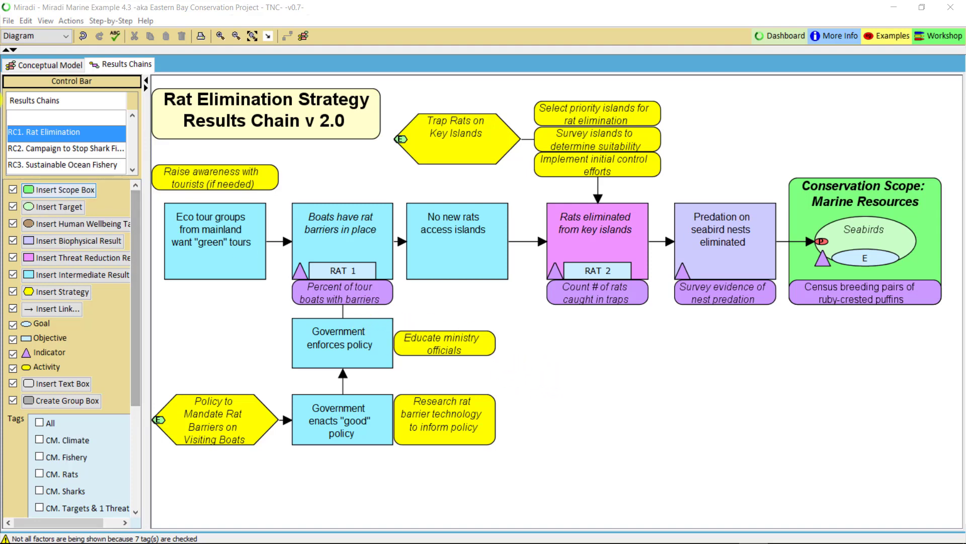
pyautogui.rightClick(58, 133)
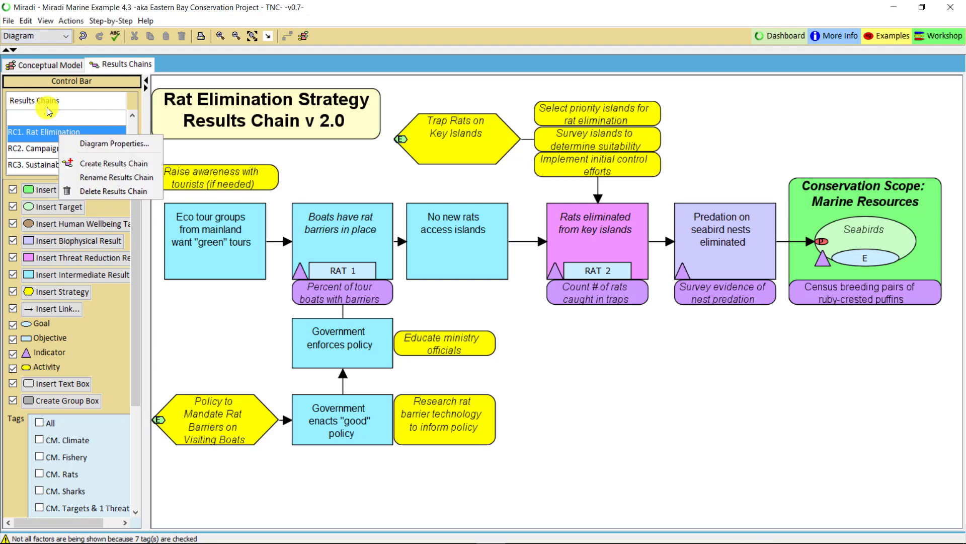
pyautogui.click(102, 146)
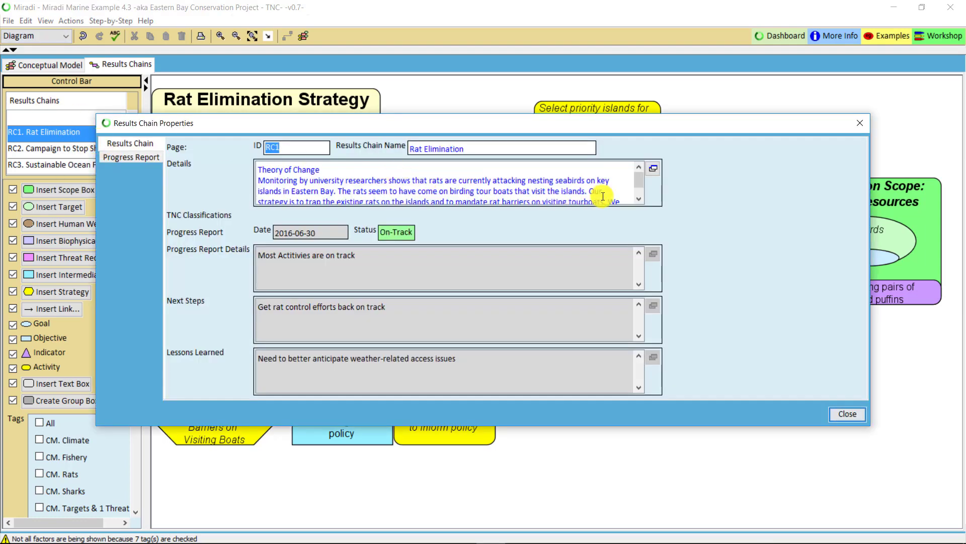
pyautogui.click(654, 168)
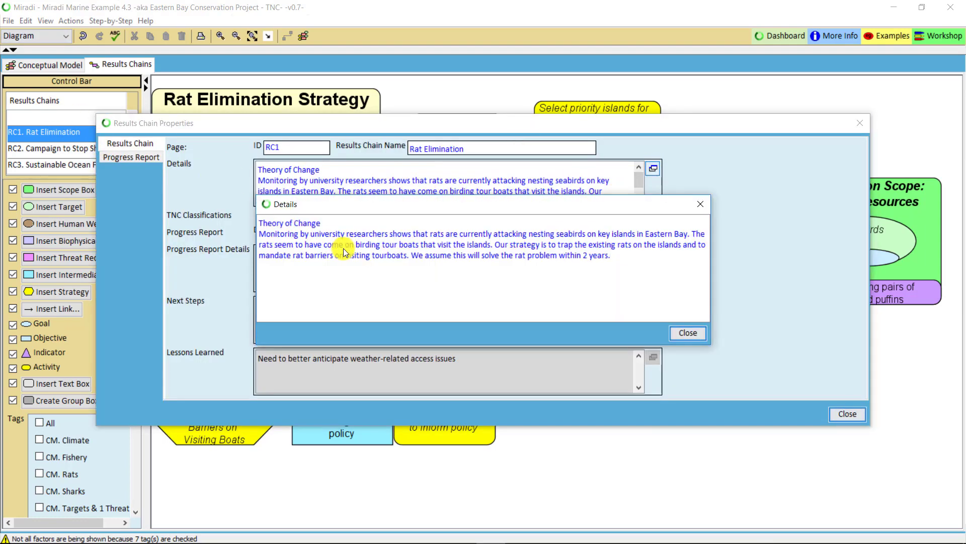
pyautogui.moveTo(313, 204); pyautogui.dragTo(310, 221)
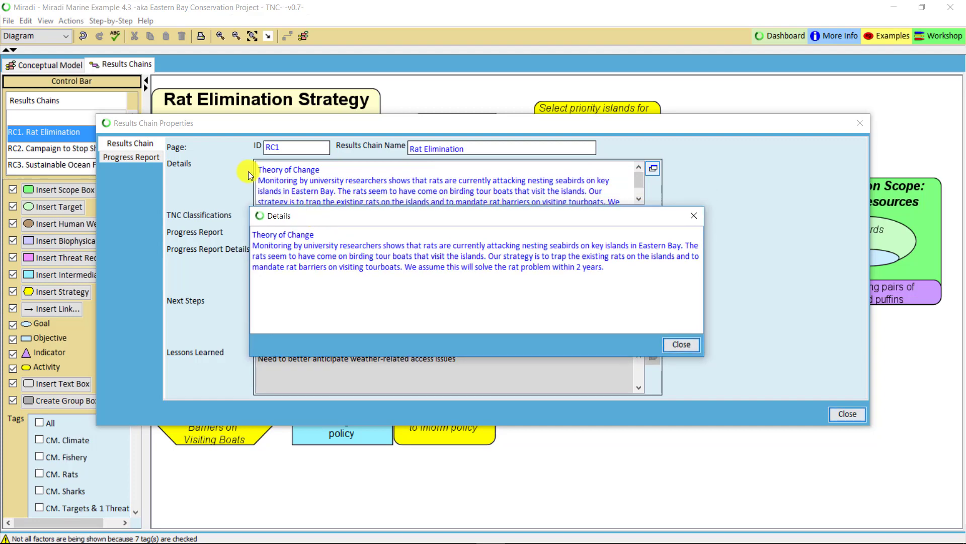
pyautogui.click(681, 347)
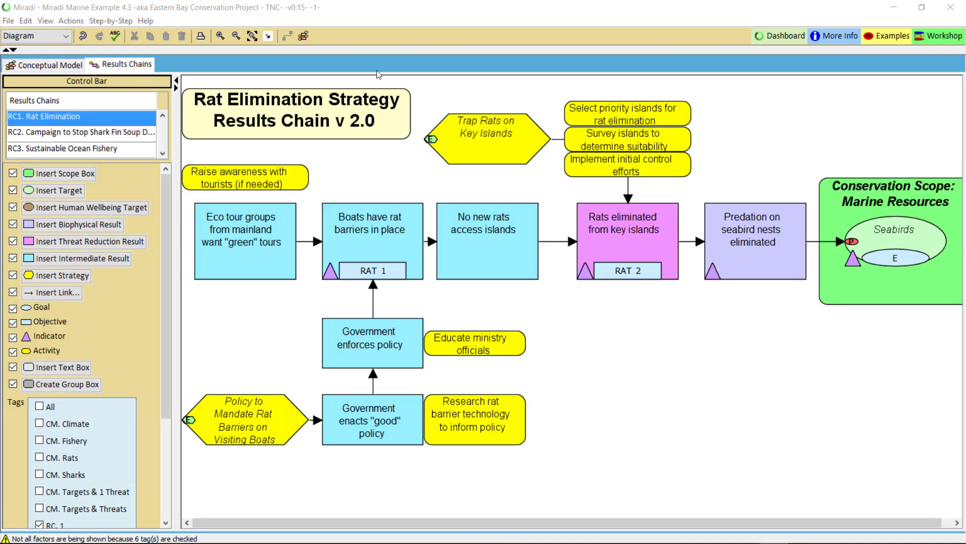
# Step: Go to the Strategic Plan view and review its action plan and monitoring plan
pyautogui.click(70, 40)
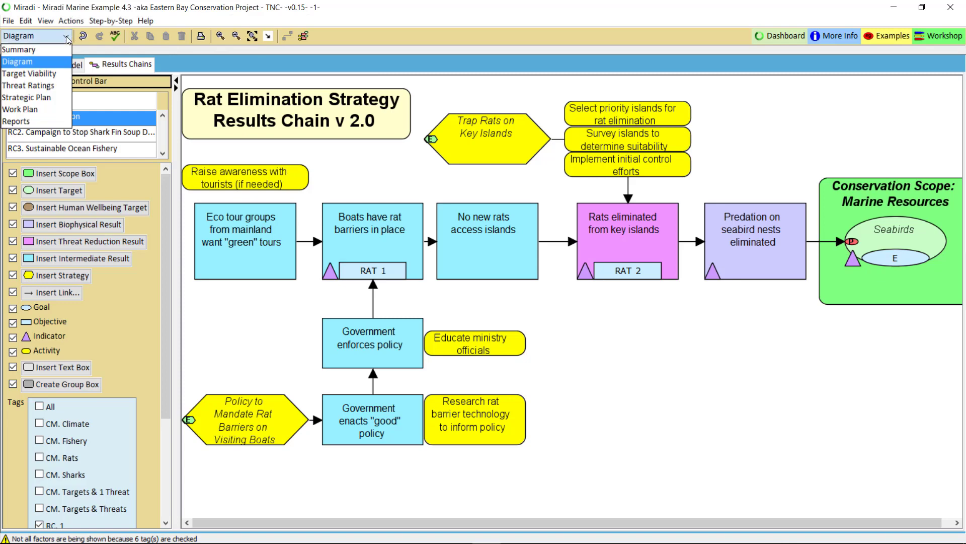
pyautogui.click(43, 97)
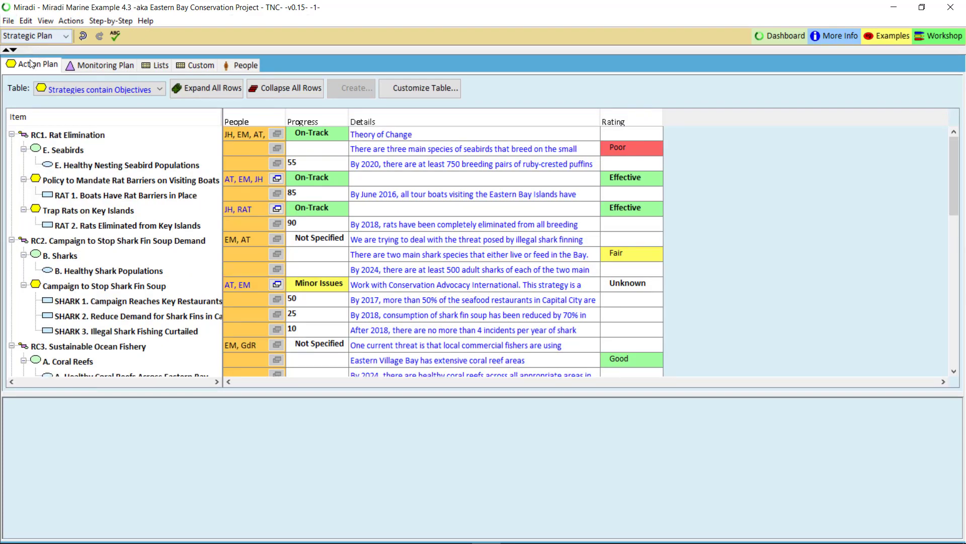
pyautogui.click(88, 66)
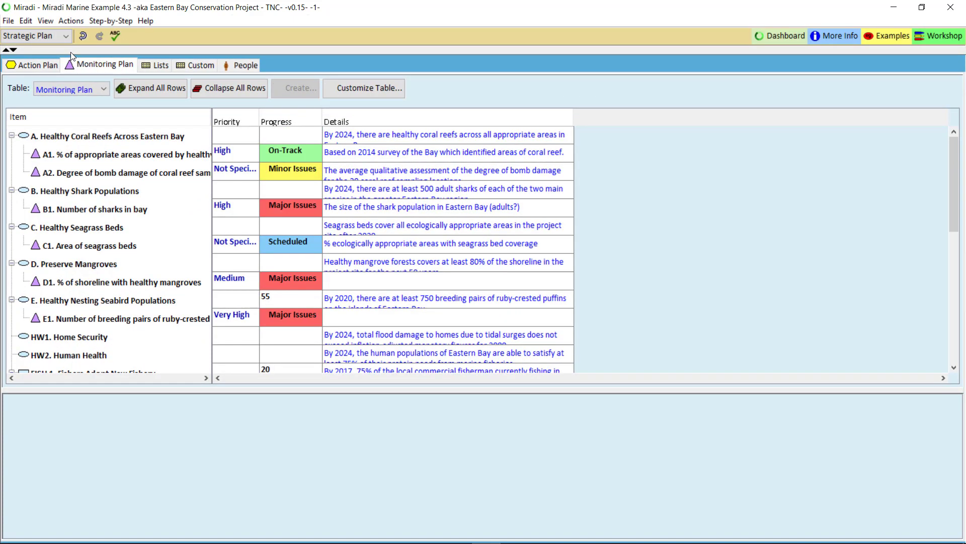
# Step: Review the strategic plan lists, showing Objectives Only, and check which other item types can be listed
pyautogui.click(159, 68)
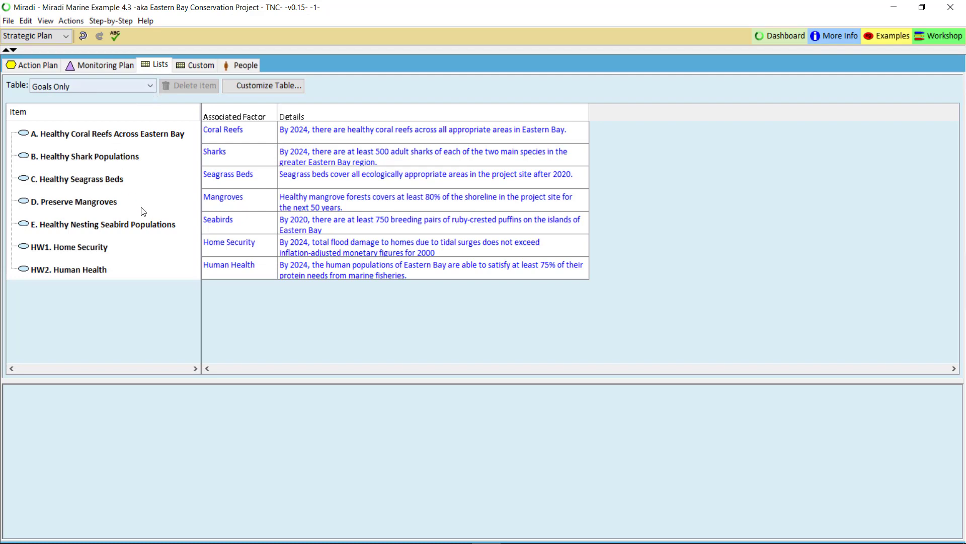
pyautogui.click(144, 88)
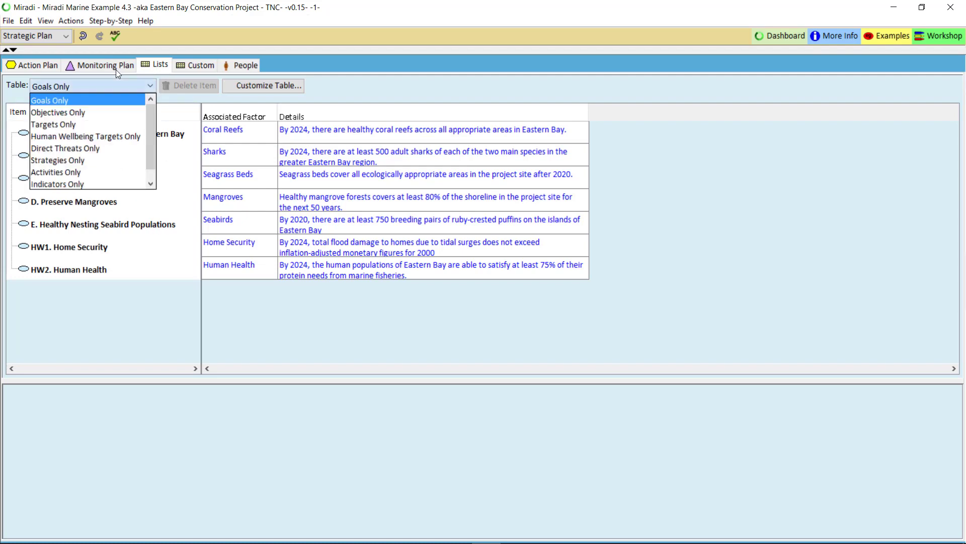
pyautogui.click(75, 92)
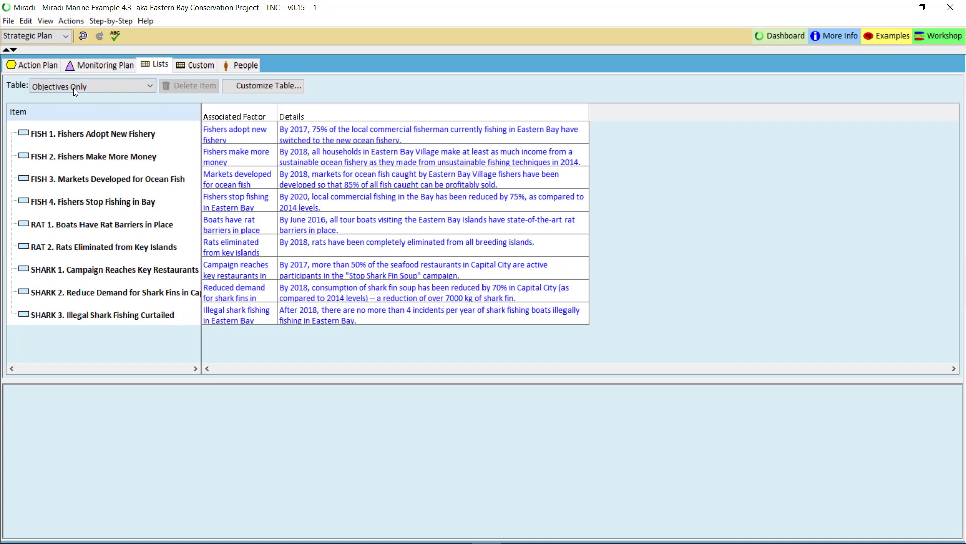
pyautogui.click(152, 86)
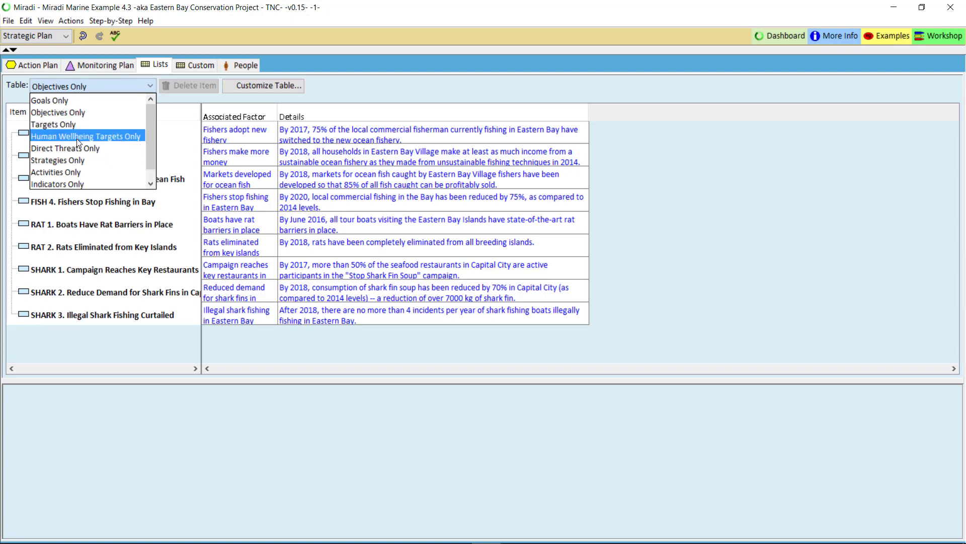
pyautogui.click(318, 92)
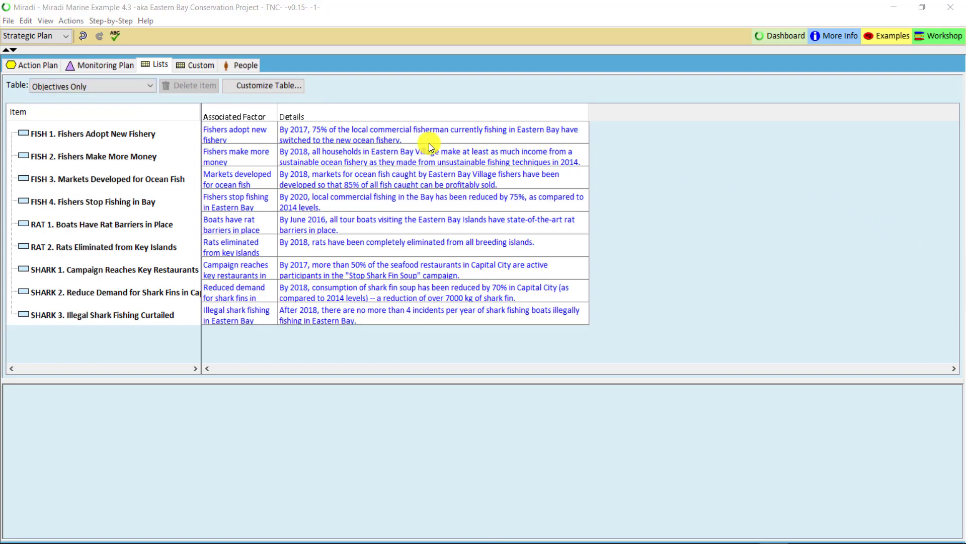
# Step: Review the customization settings of the Nature and People Targets custom table and close them
pyautogui.click(193, 64)
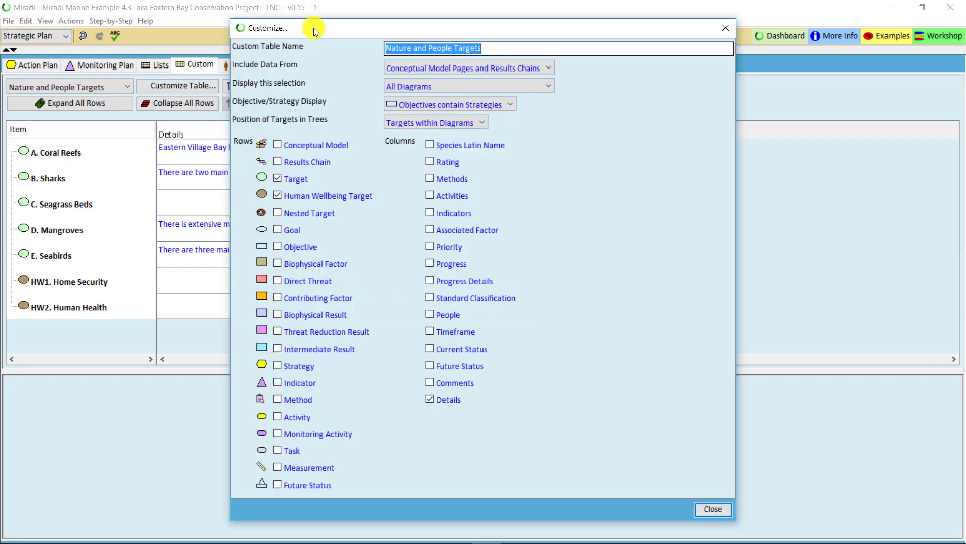
pyautogui.moveTo(313, 29); pyautogui.dragTo(496, 37)
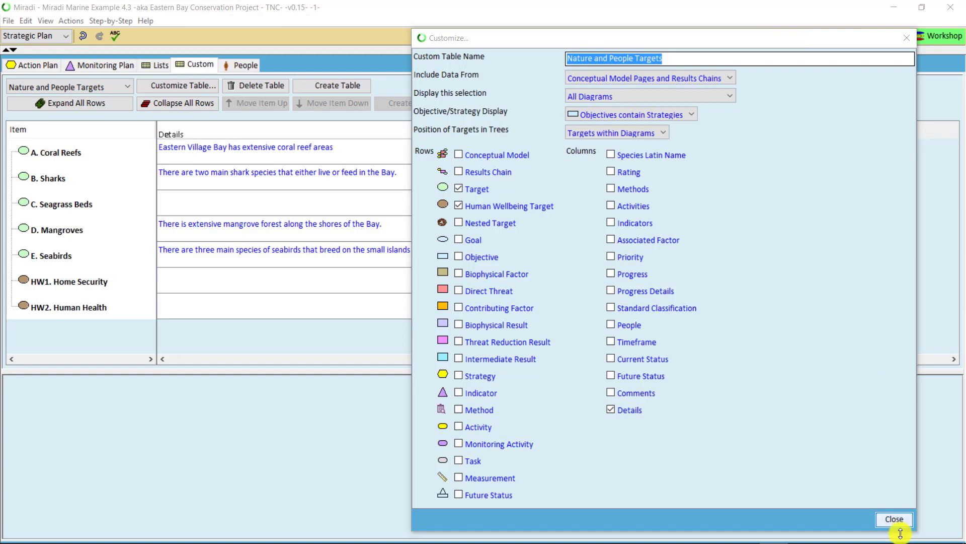
pyautogui.click(893, 519)
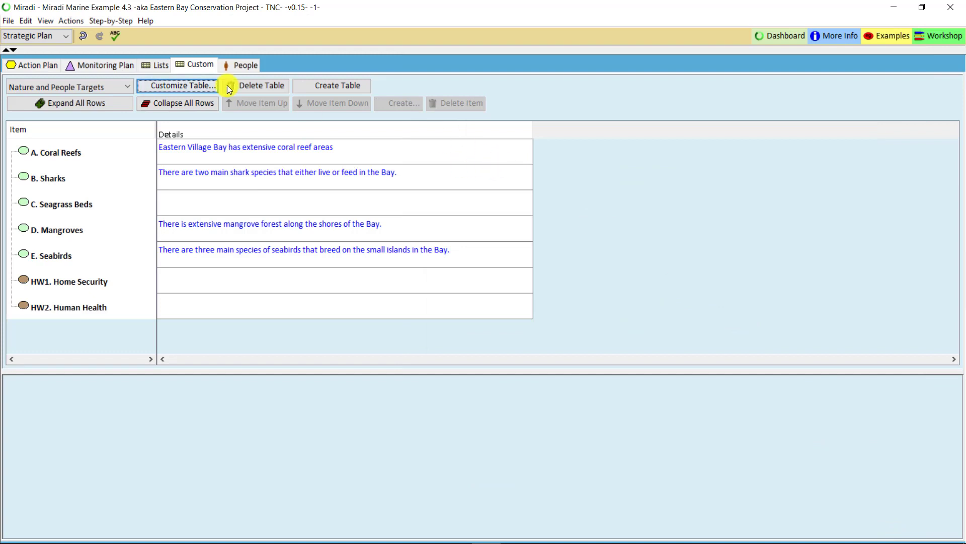
# Step: Create a custom table from a blank view with Objective and Indicator rows and the Current Status column
pyautogui.click(333, 86)
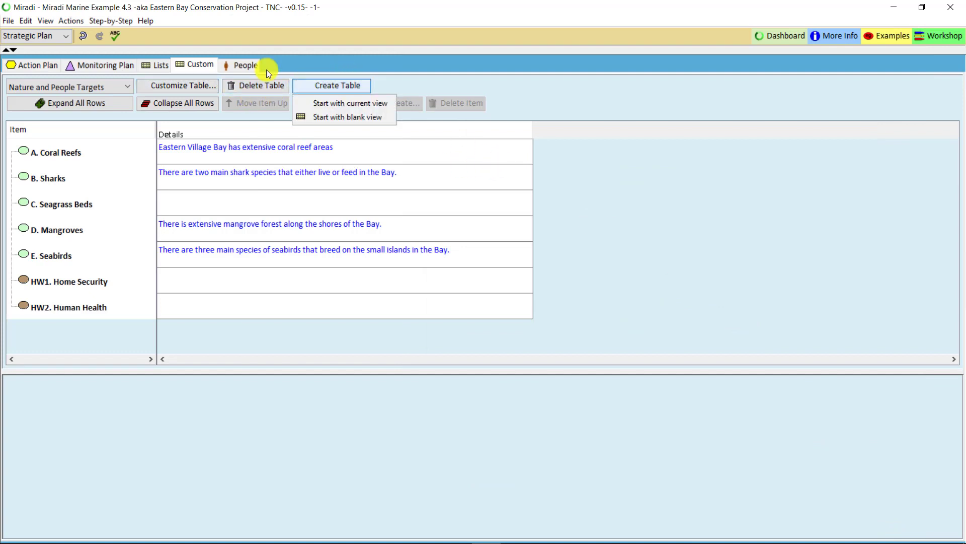
pyautogui.click(338, 117)
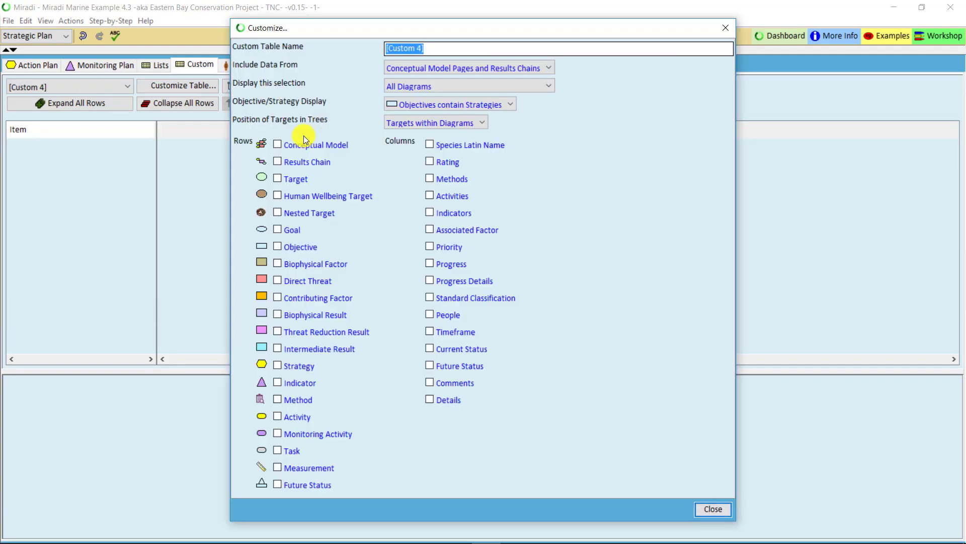
pyautogui.click(277, 246)
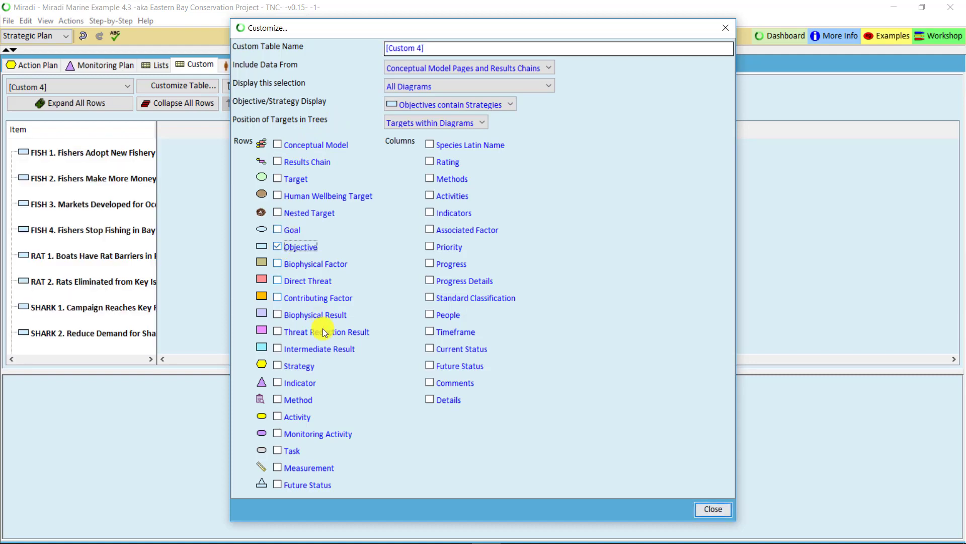
pyautogui.click(279, 386)
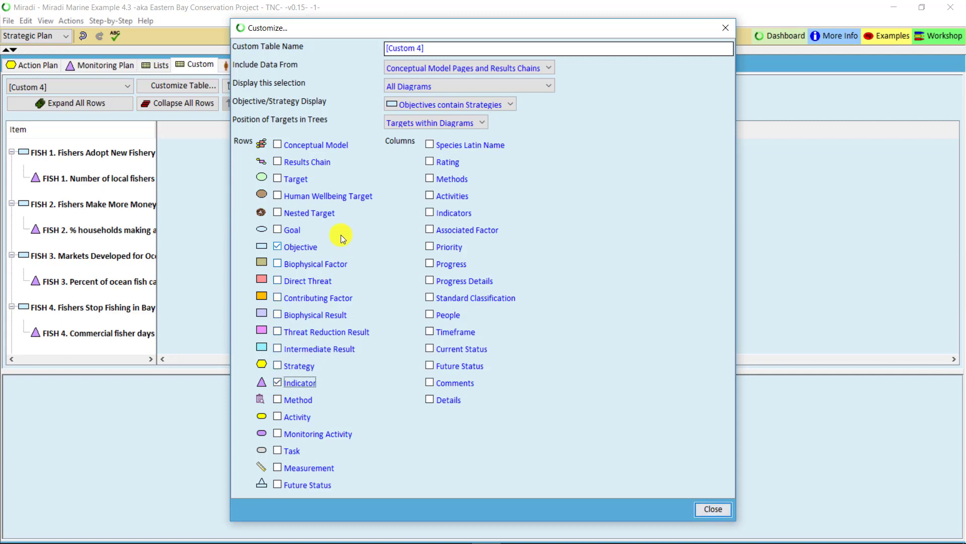
pyautogui.click(430, 351)
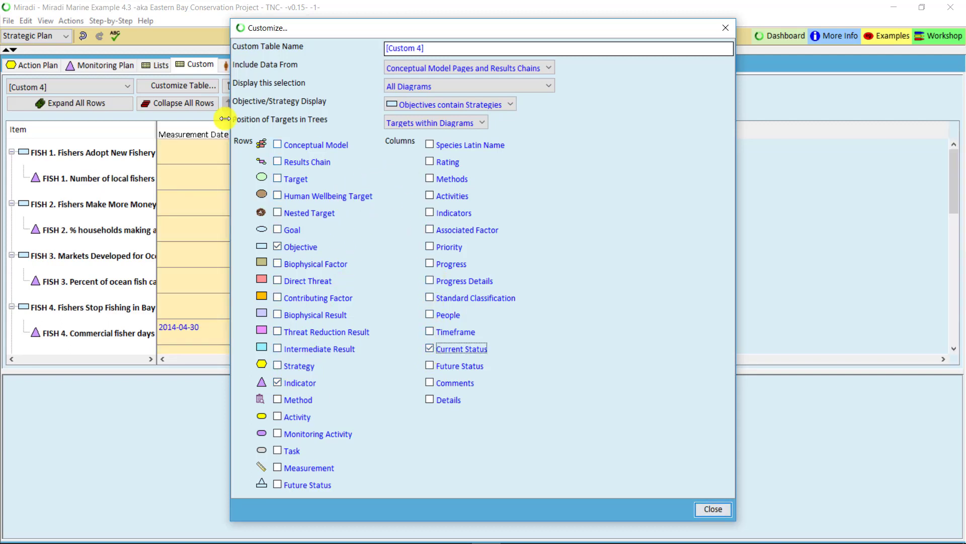
# Step: Add Measurement rows to the new custom table and view the individual measurements under the FISH 4 and RAT 2a indicators
pyautogui.moveTo(243, 27); pyautogui.dragTo(539, 57)
pyautogui.scroll(-3, 138, 249)
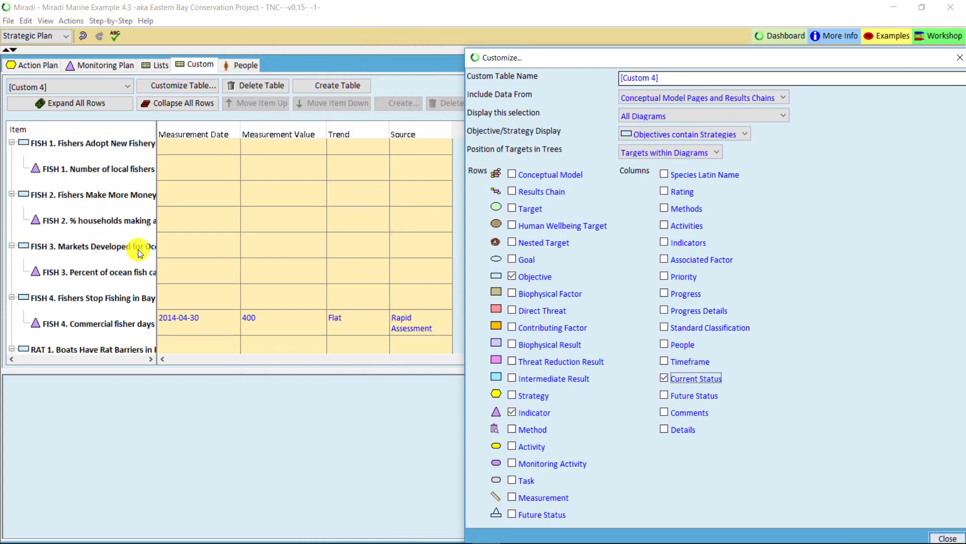
pyautogui.scroll(-1, 151, 257)
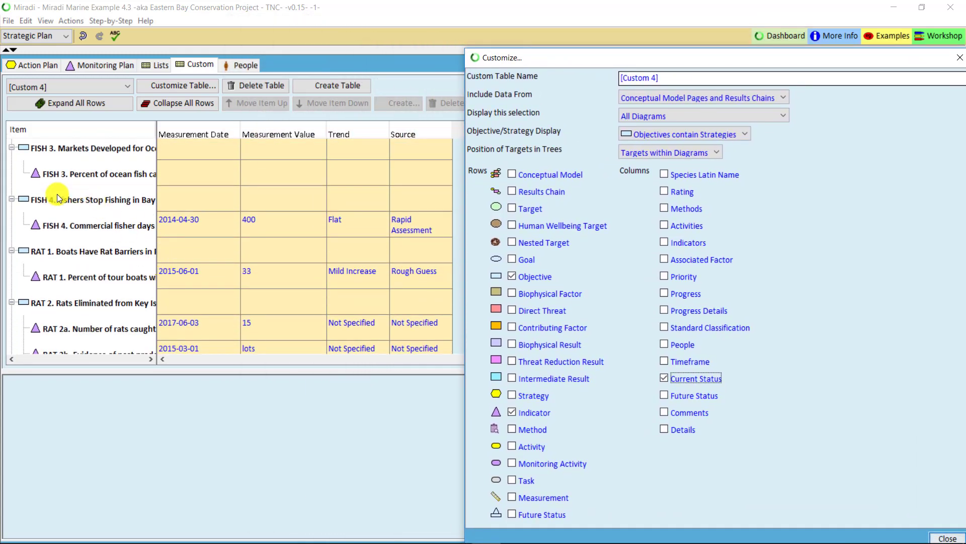
pyautogui.scroll(-1, 66, 212)
pyautogui.scroll(-1, 76, 237)
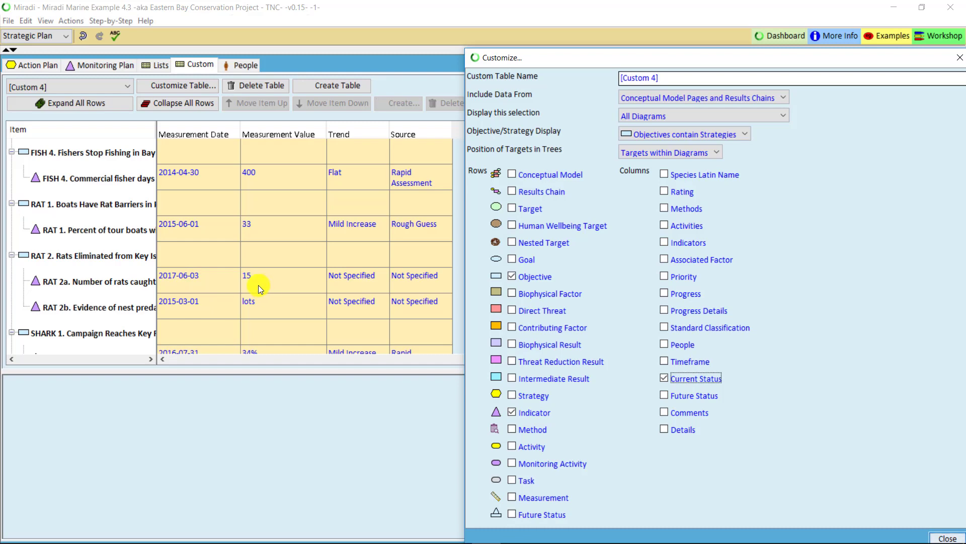
pyautogui.click(518, 500)
pyautogui.scroll(-1, 239, 330)
pyautogui.scroll(-5, 237, 321)
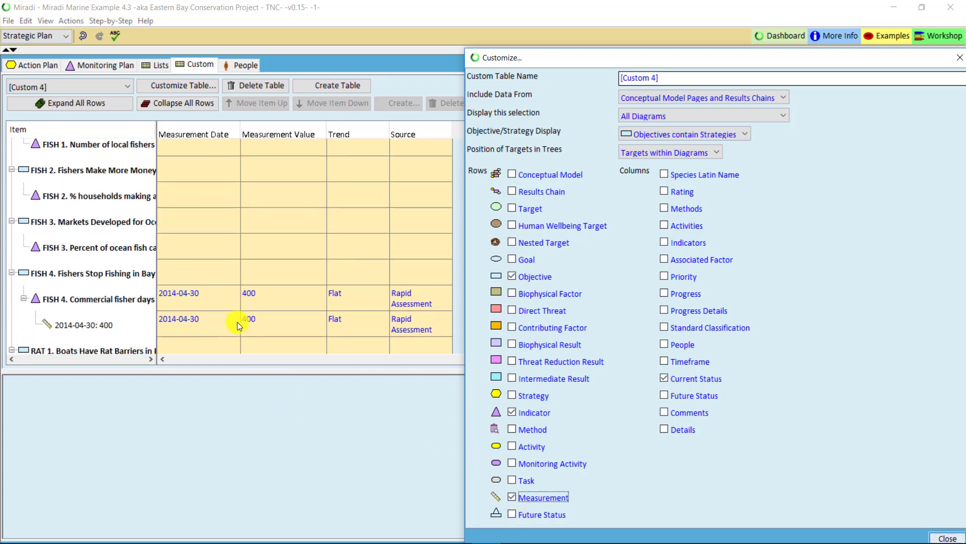
pyautogui.scroll(-2, 231, 313)
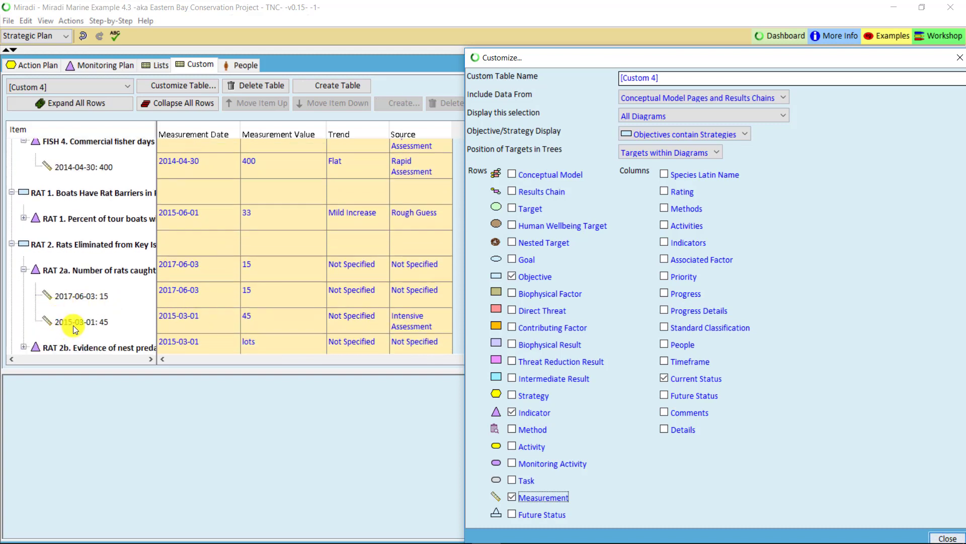
pyautogui.click(255, 324)
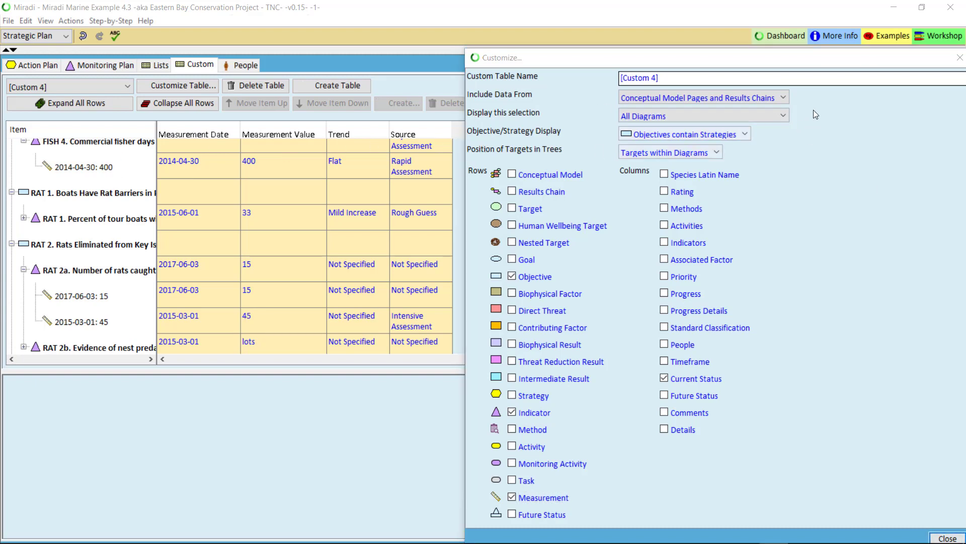
# Step: Limit the custom table to the RC1. Rat Elimination diagram and close its customization settings
pyautogui.click(783, 115)
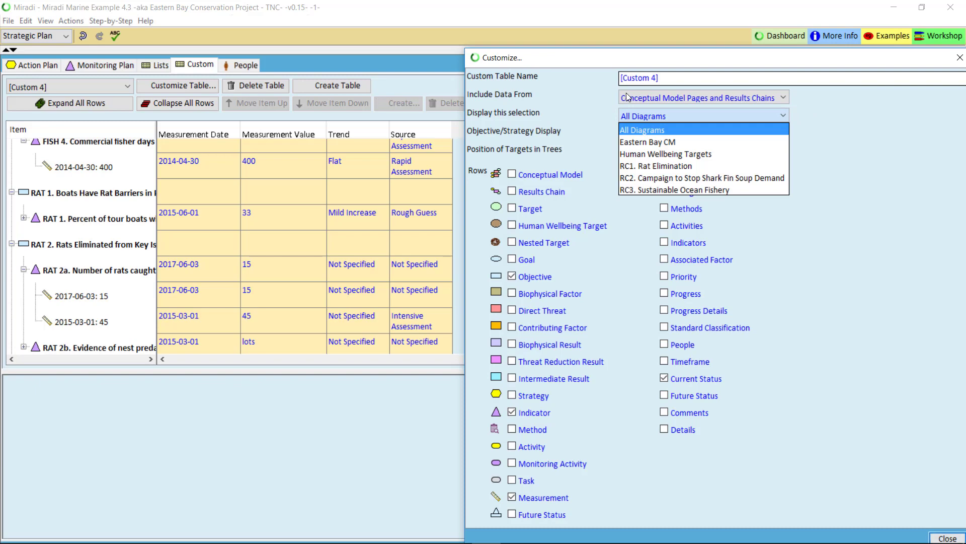
pyautogui.click(695, 169)
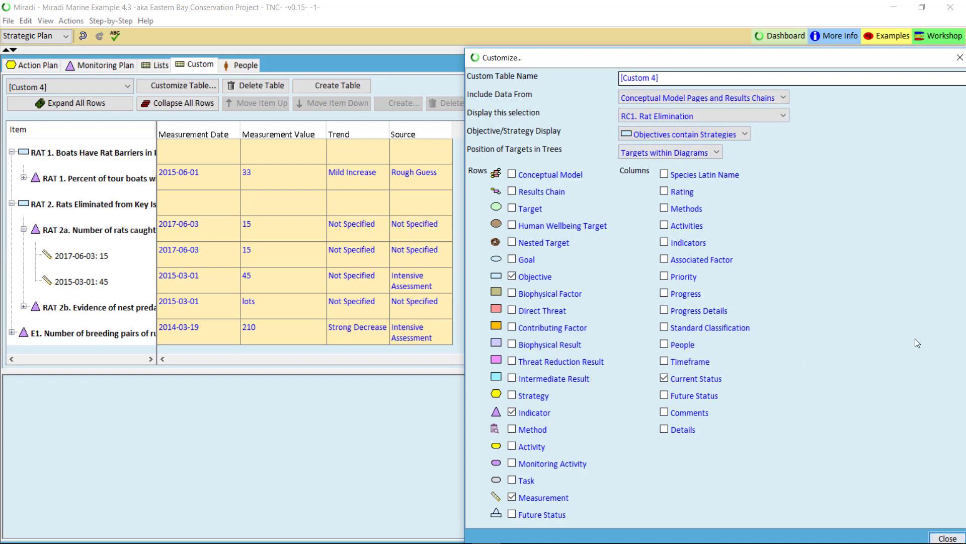
pyautogui.click(947, 537)
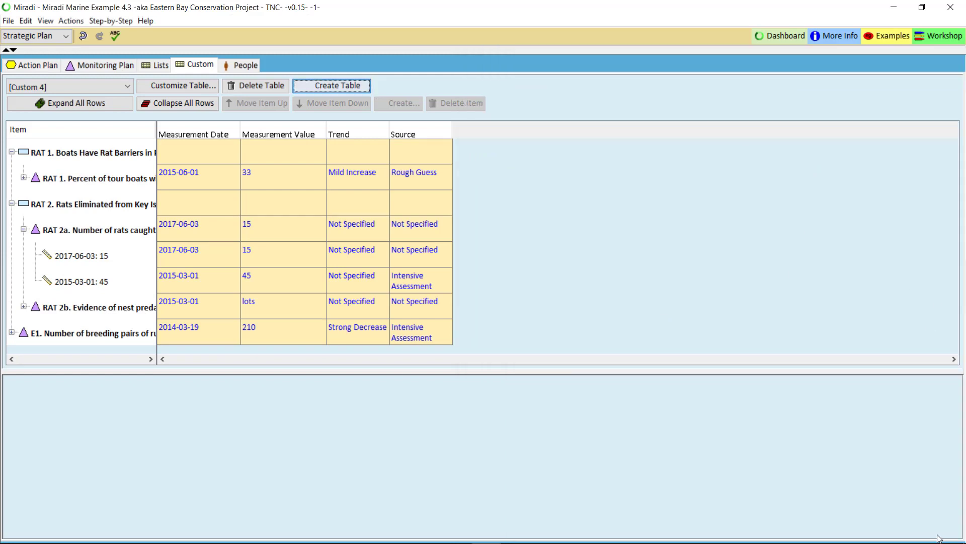